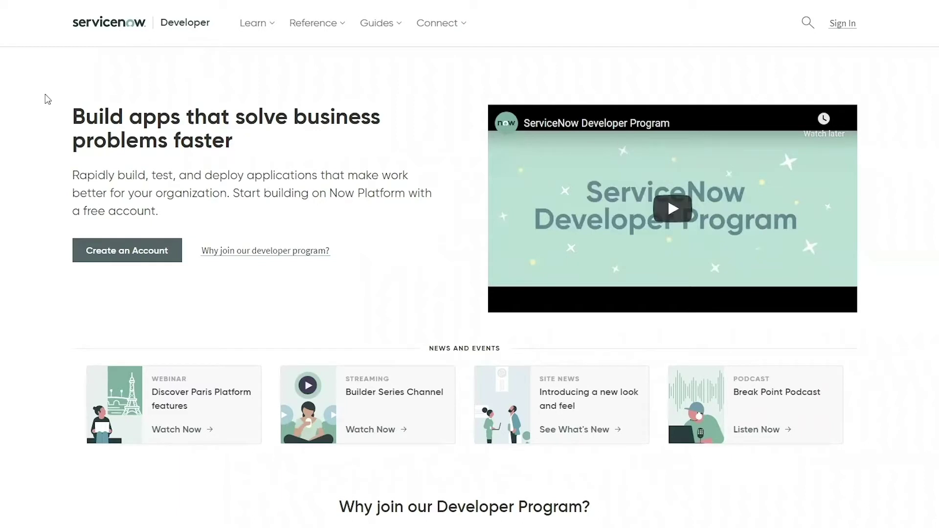
Open the registration form for a new ServiceNow ID from the developer home page.
left_click(137, 246)
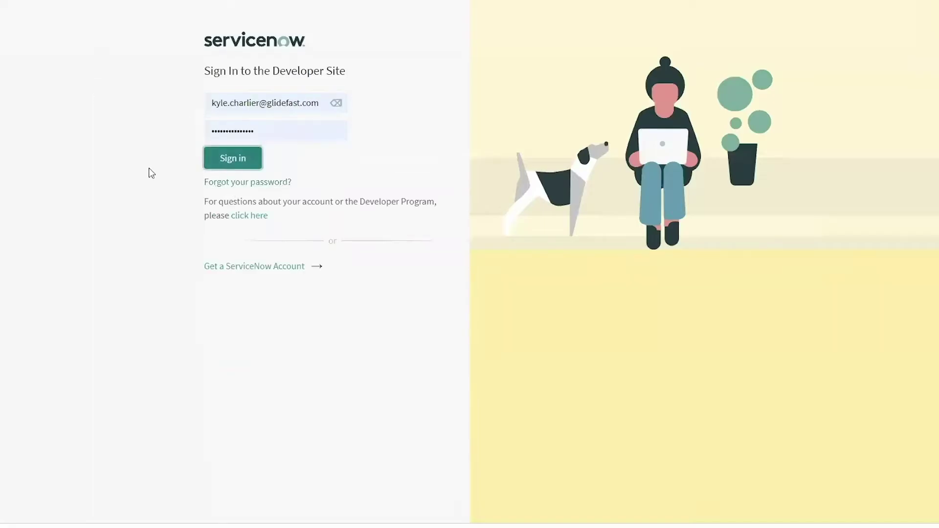
Sign in to the Developer Portal and highlight the welcome greeting.
key("Return")
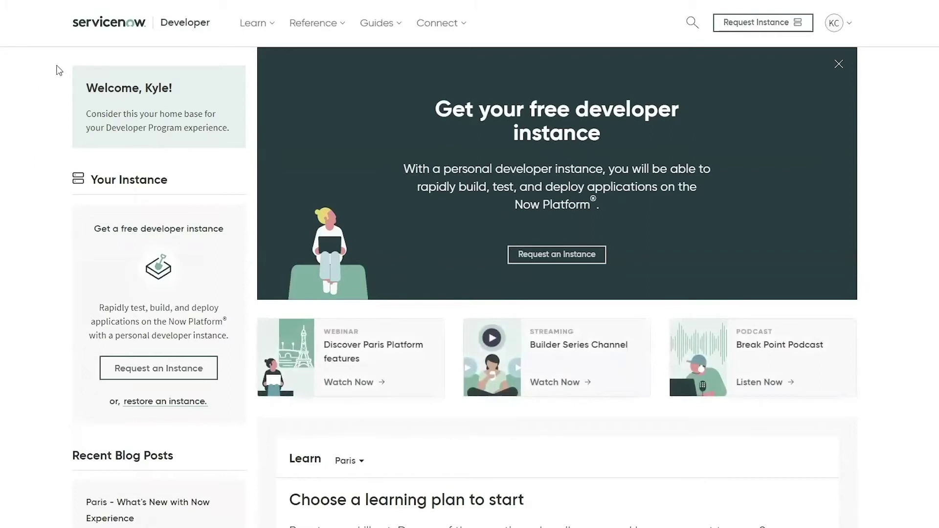
left_click_drag(80, 92, 185, 92)
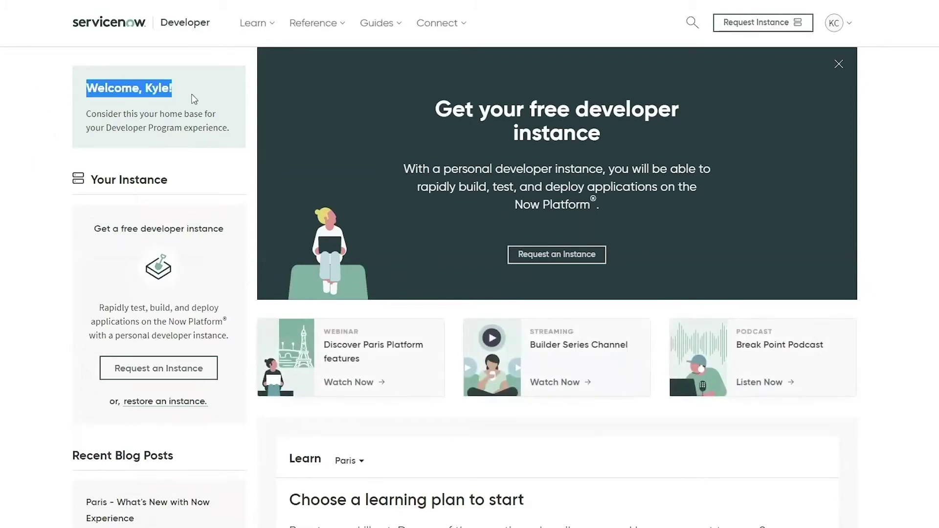
left_click(4, 100)
Scroll to the free developer instance offer and begin requesting an instance.
scroll(9, 145, "down", 1)
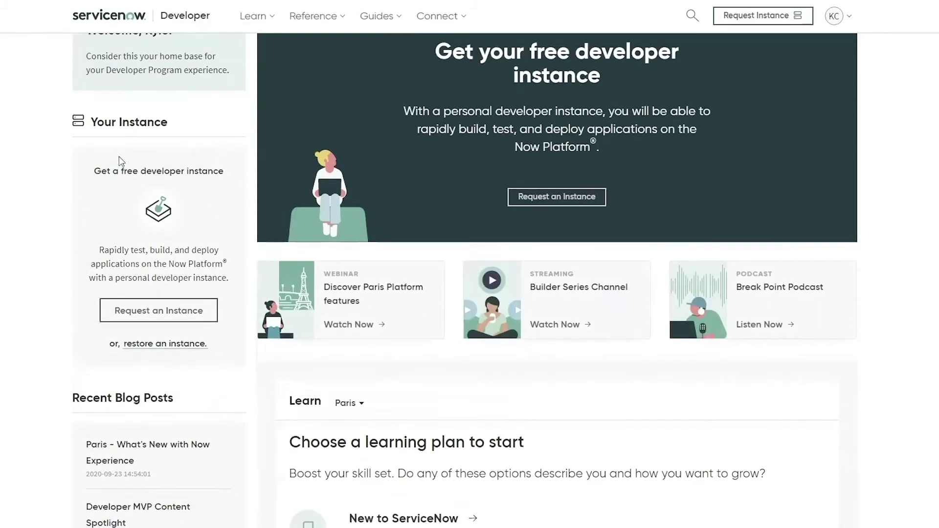
left_click_drag(94, 172, 233, 172)
left_click(12, 210)
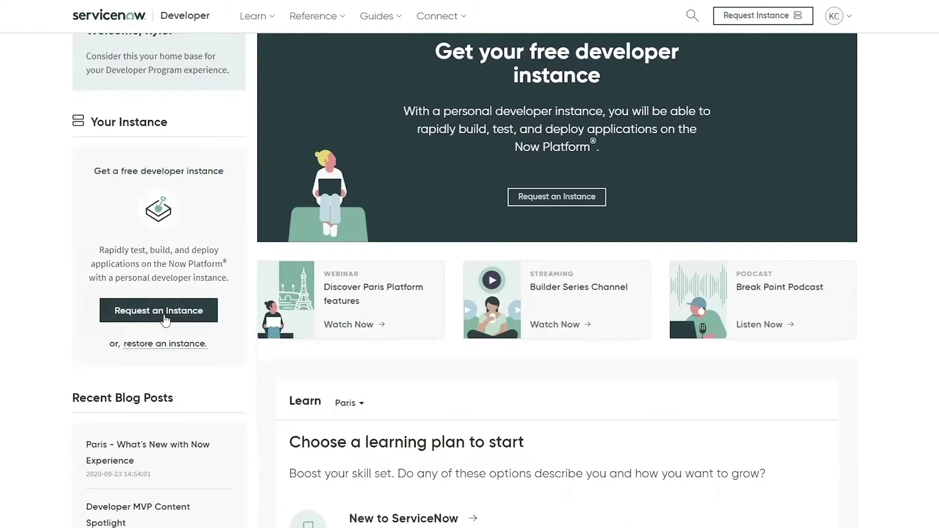
left_click(165, 319)
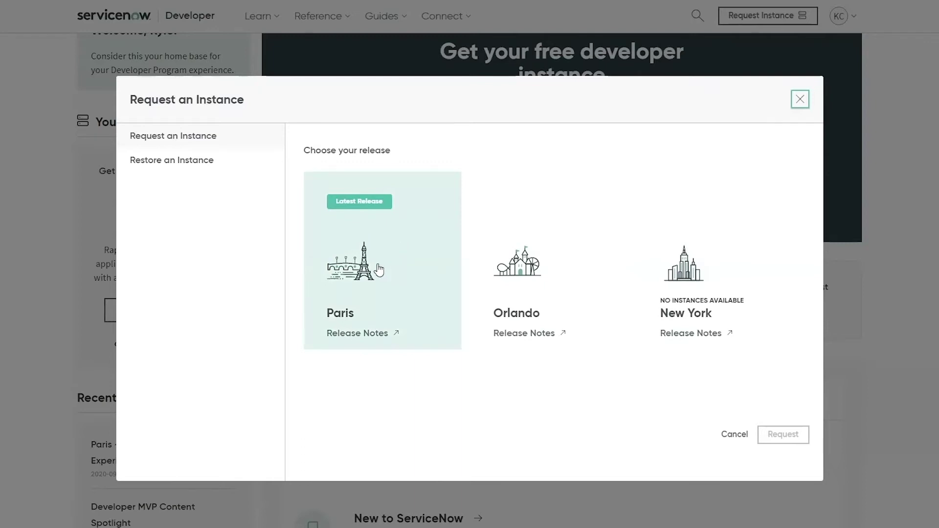
Request a Paris-release developer instance and dismiss the processing notice.
left_click(400, 253)
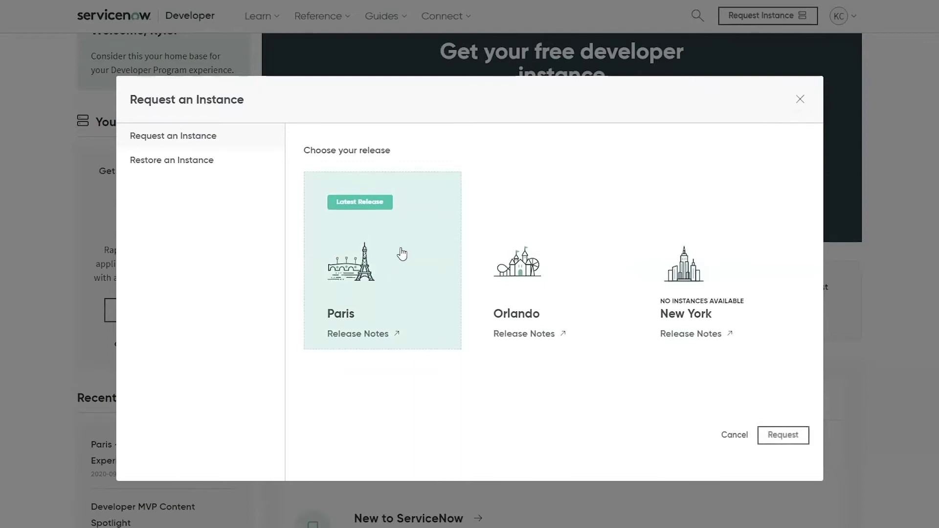
left_click(786, 436)
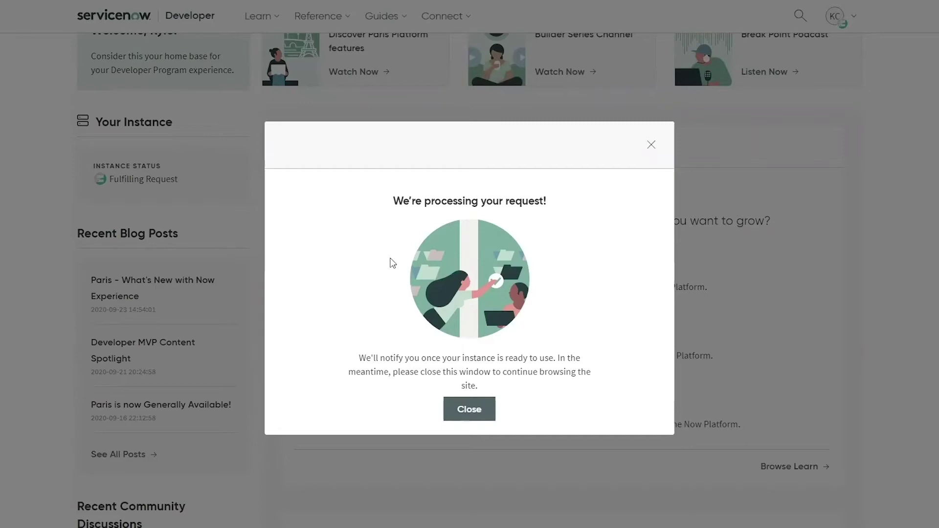
left_click(471, 415)
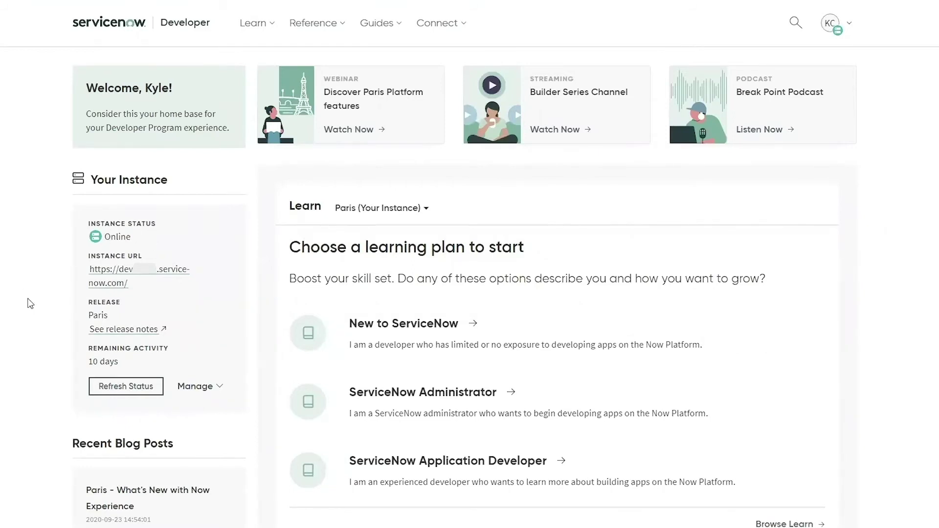
Select the online Paris instance's URL in the Your Instance panel.
triple_click(169, 277)
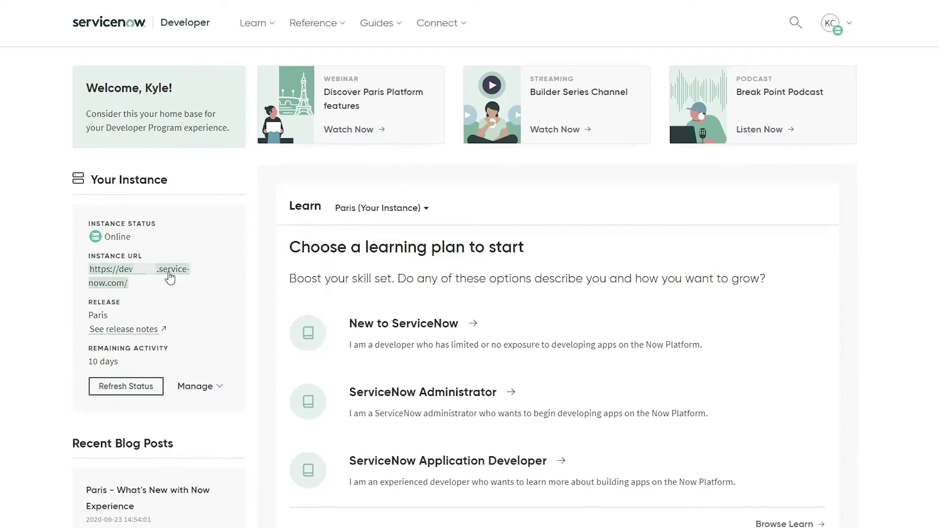
left_click(99, 321)
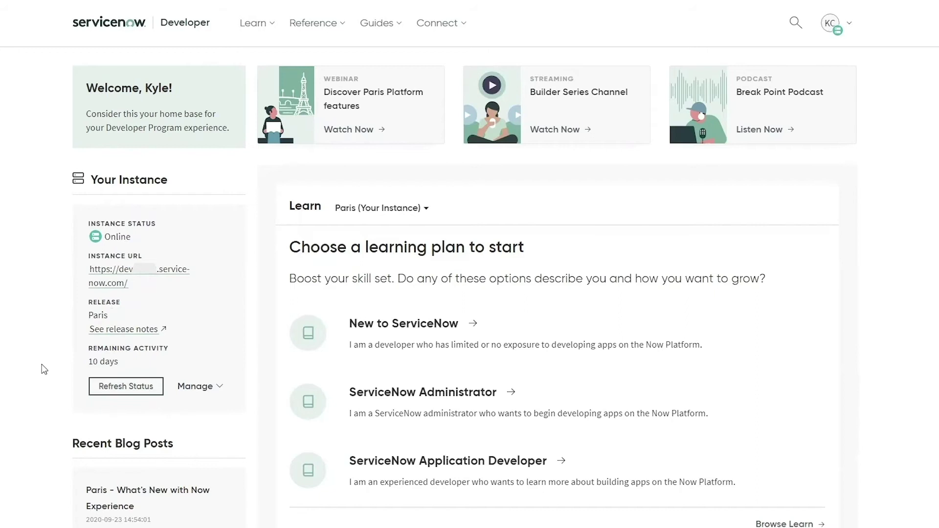
left_click(214, 387)
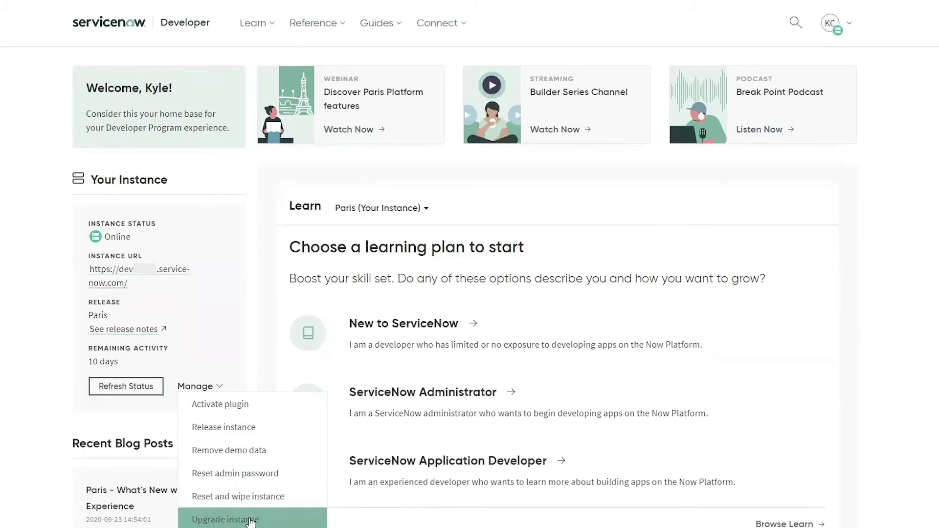
left_click(236, 408)
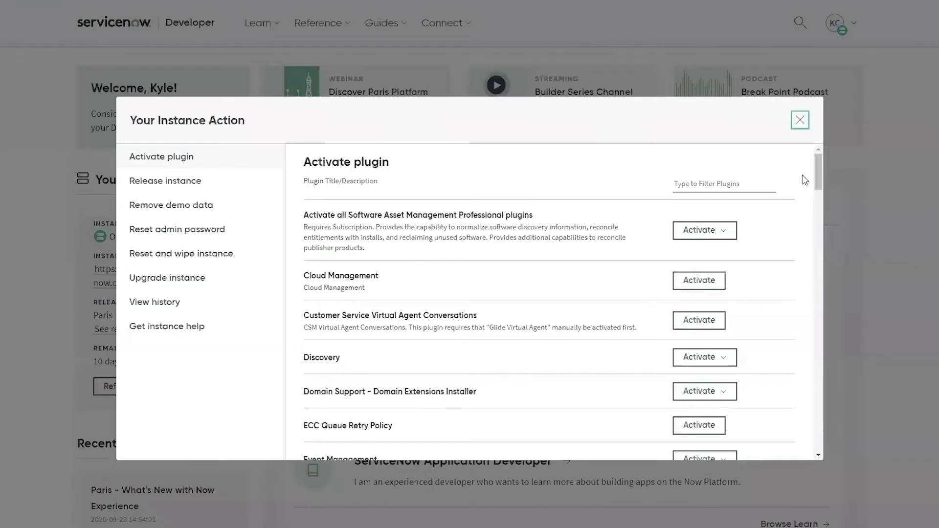
left_click_drag(817, 160, 809, 272)
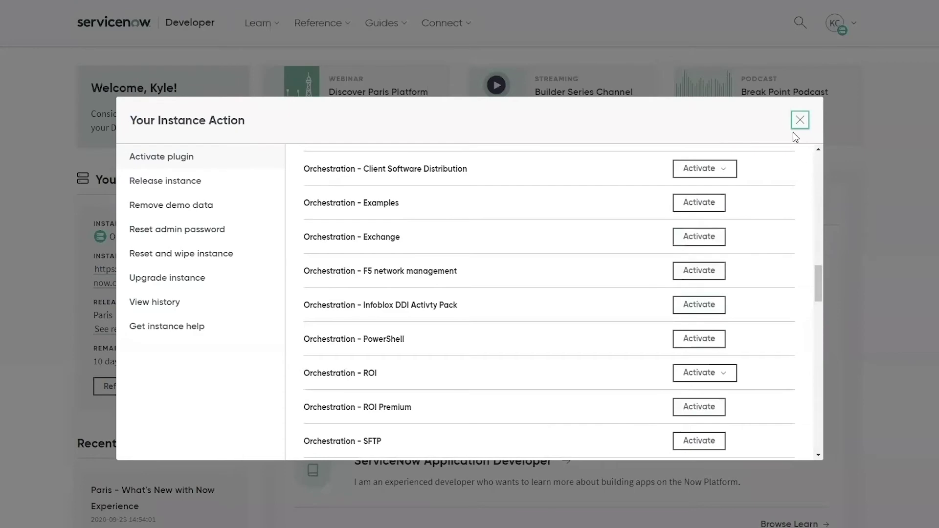
left_click(801, 122)
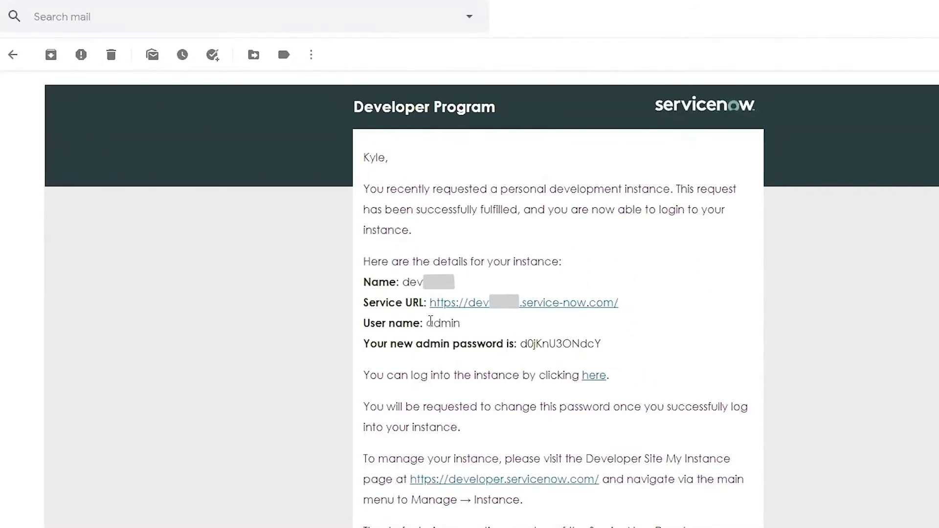
Select the admin user name and the new admin password in the instance-ready email.
double_click(447, 323)
double_click(540, 344)
Log in to the new instance as admin using the pasted temporary password.
key("ctrl+Tab")
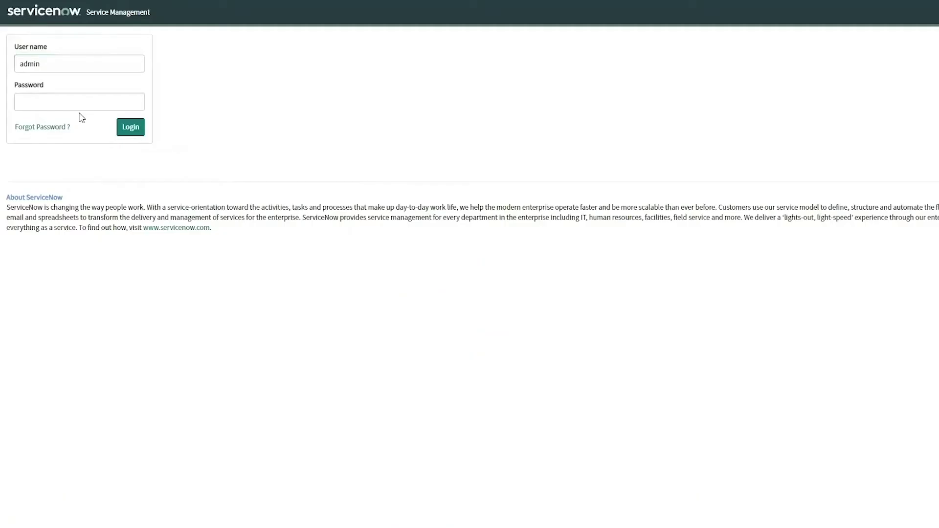
left_click(110, 103)
key("ctrl+v")
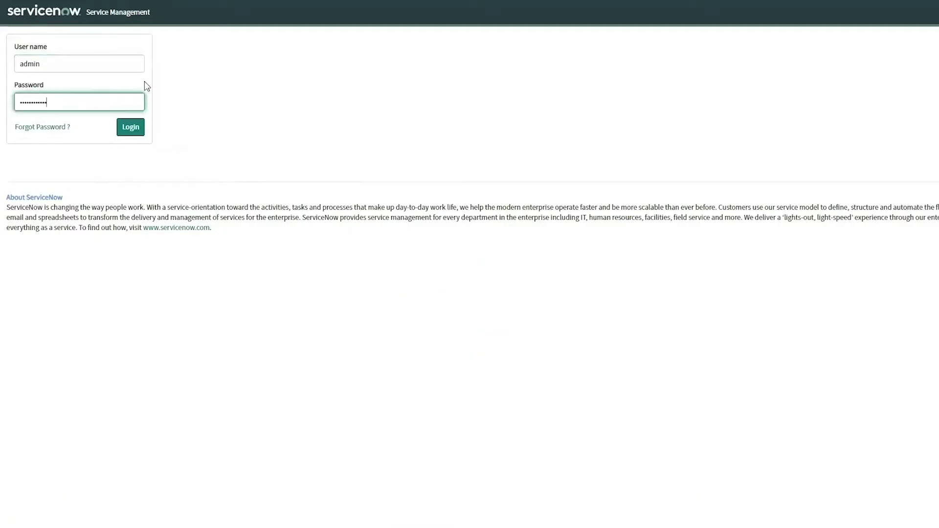
left_click(134, 132)
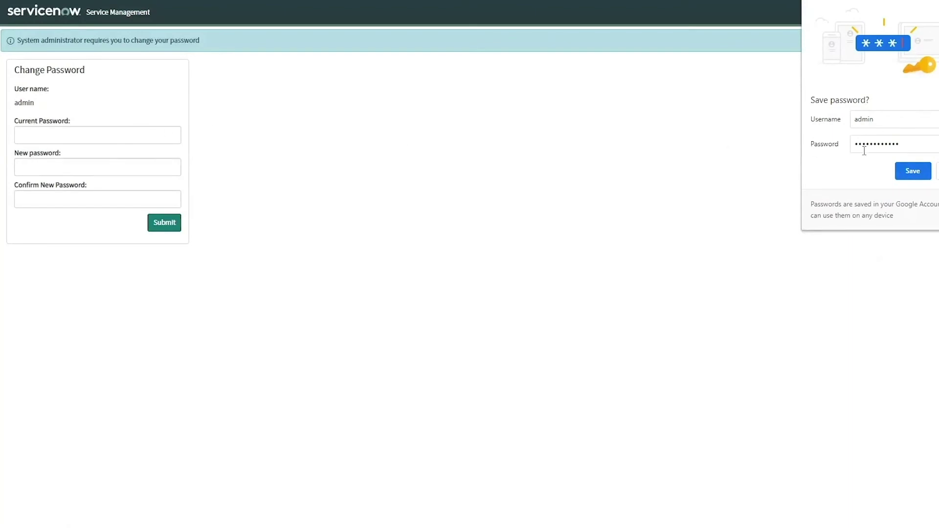
left_click(911, 170)
Fill the Current, New and Confirm New Password fields to change the admin password.
left_click(155, 139)
key("ctrl+v")
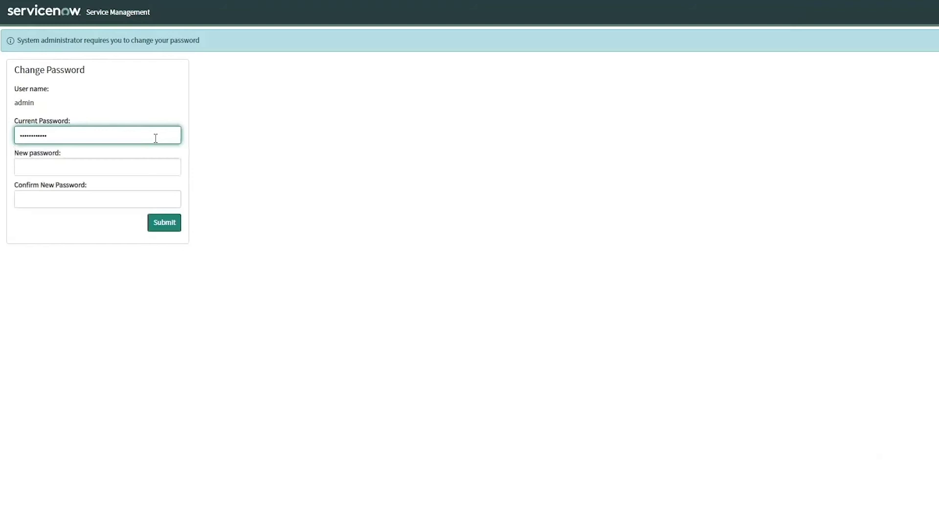
key("Tab")
key("ctrl+v")
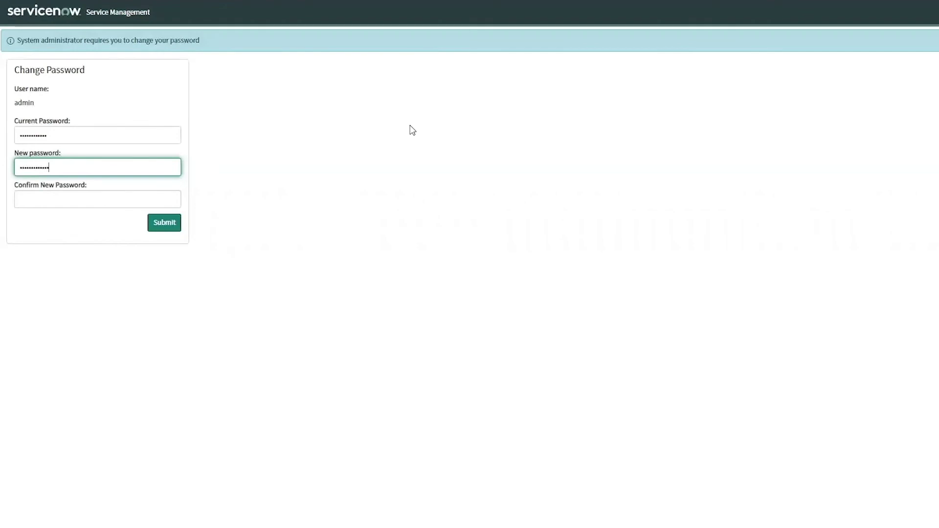
key("Tab")
key("ctrl+v")
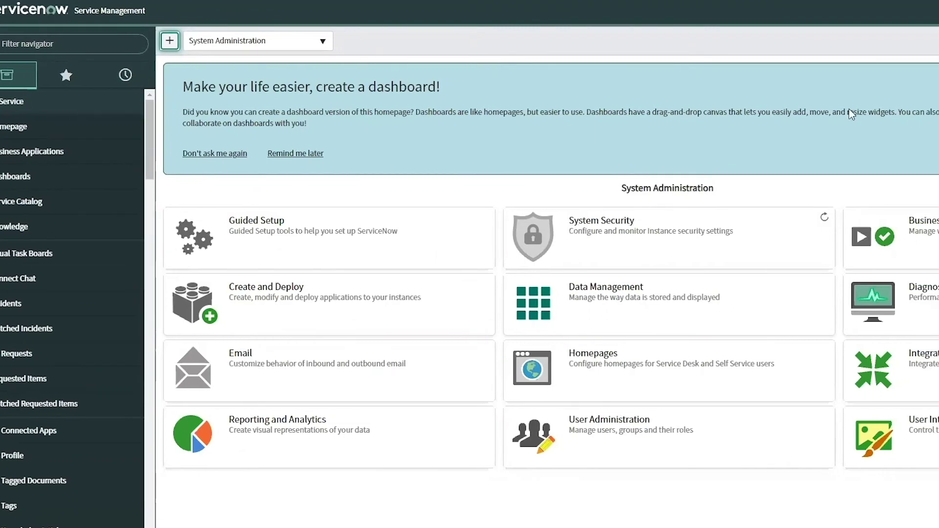
left_click(938, 10)
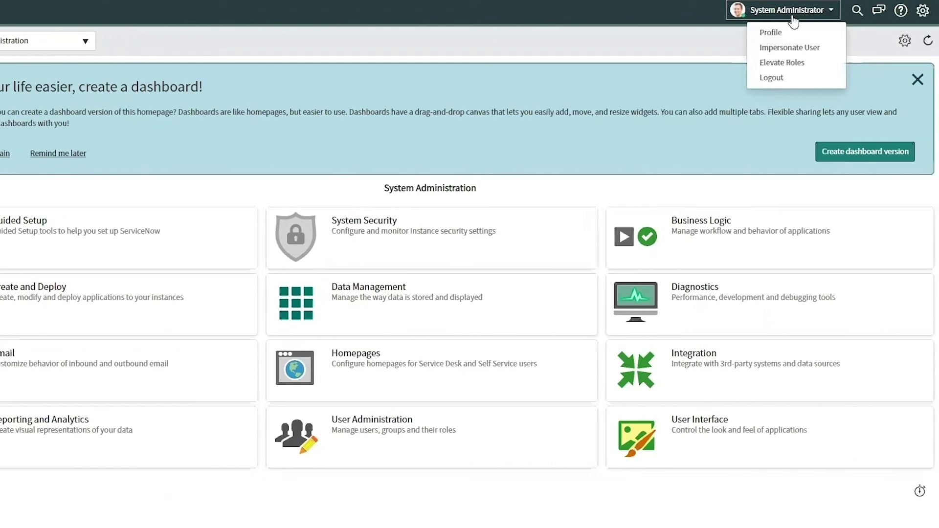
left_click(841, 13)
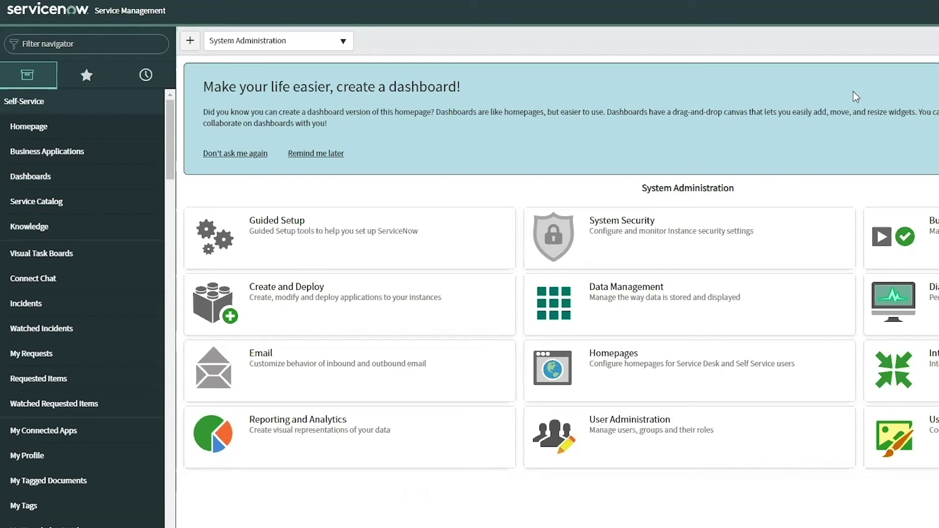
Filter the navigator by 'inciden', browse Incident > All, then return to the homepage.
left_click(81, 38)
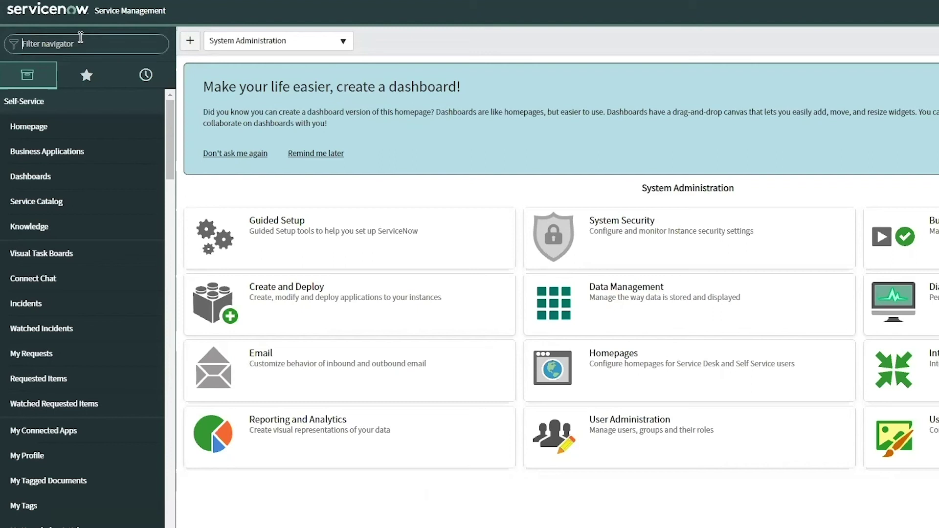
type("incident")
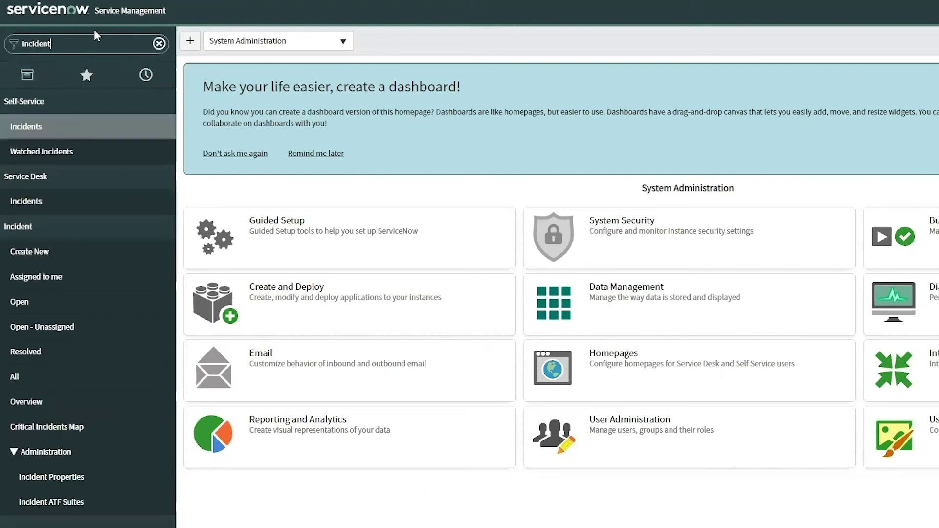
left_click(46, 378)
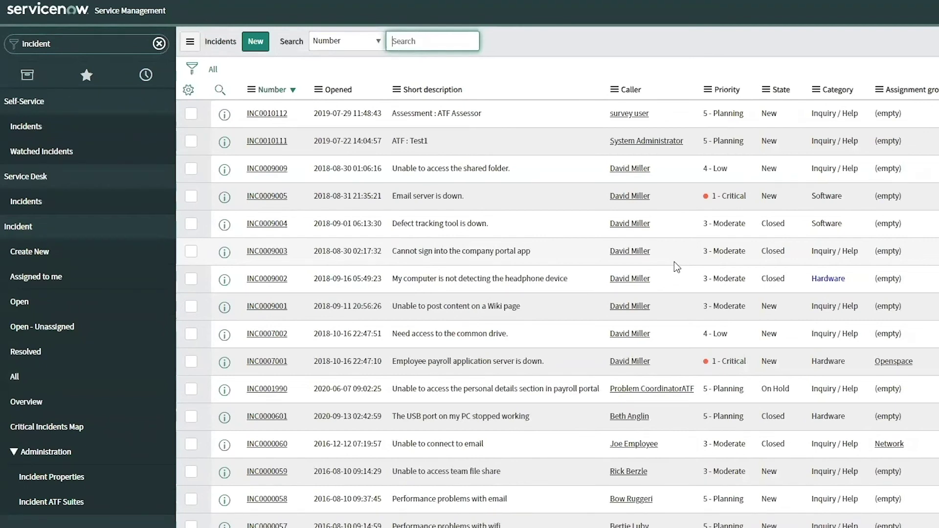
scroll(640, 172, "down", 2)
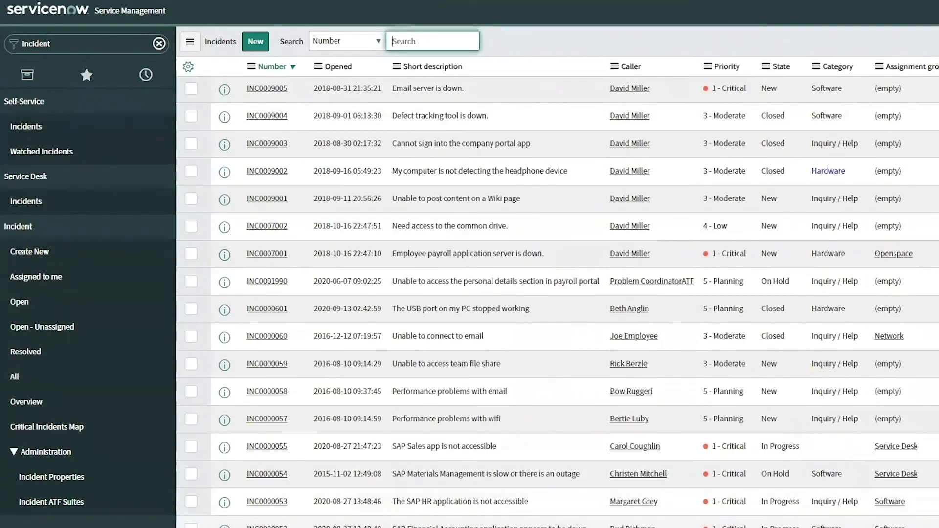
scroll(592, 252, "up", 2)
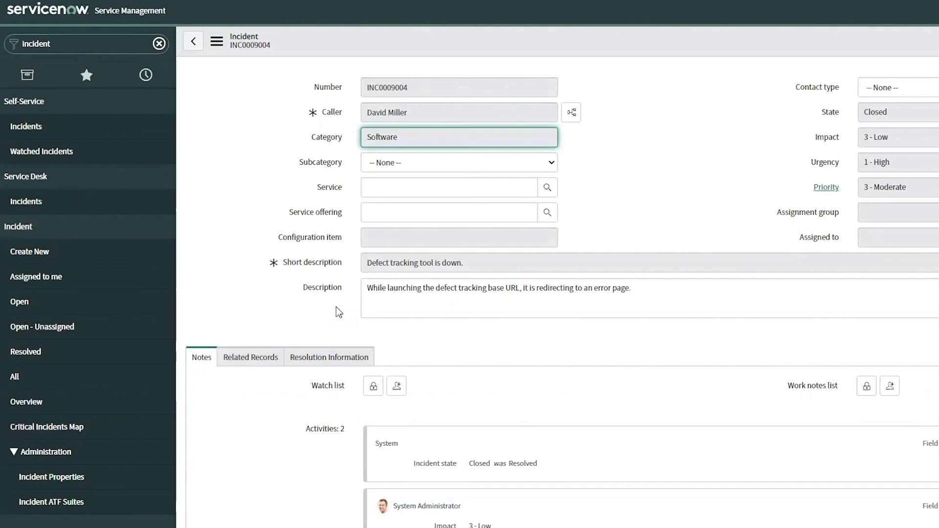
left_click(28, 8)
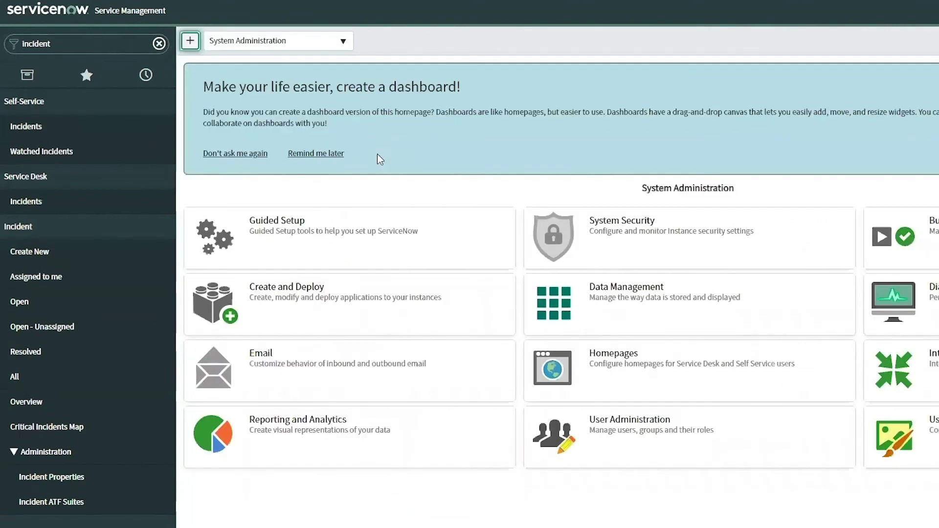